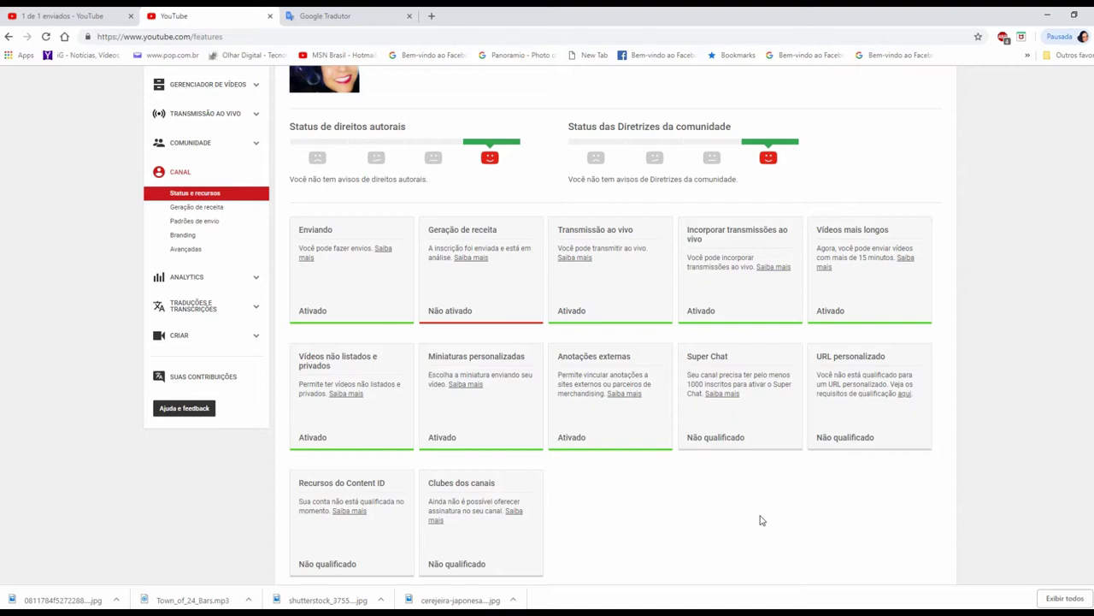
Step: Review the channel's status and features, and look through the uploaded videos in the video manager
{"action": "scroll", "coordinate": [85, 282], "scroll_direction": "down", "scroll_amount": 2}
{"action": "scroll", "coordinate": [88, 266], "scroll_direction": "up", "scroll_amount": 3}
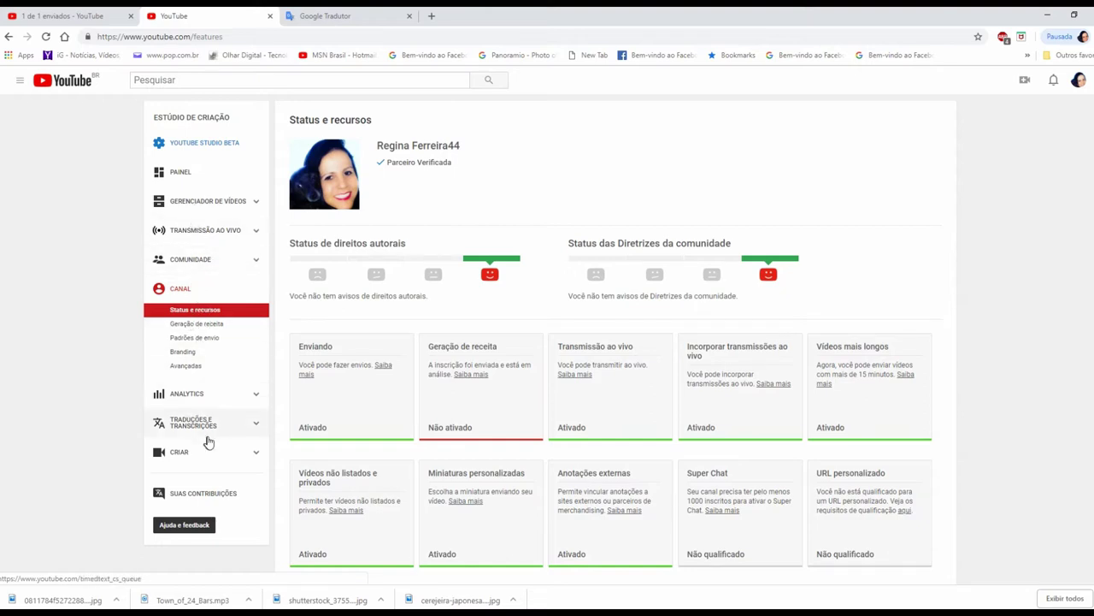
{"action": "left_click", "coordinate": [191, 206]}
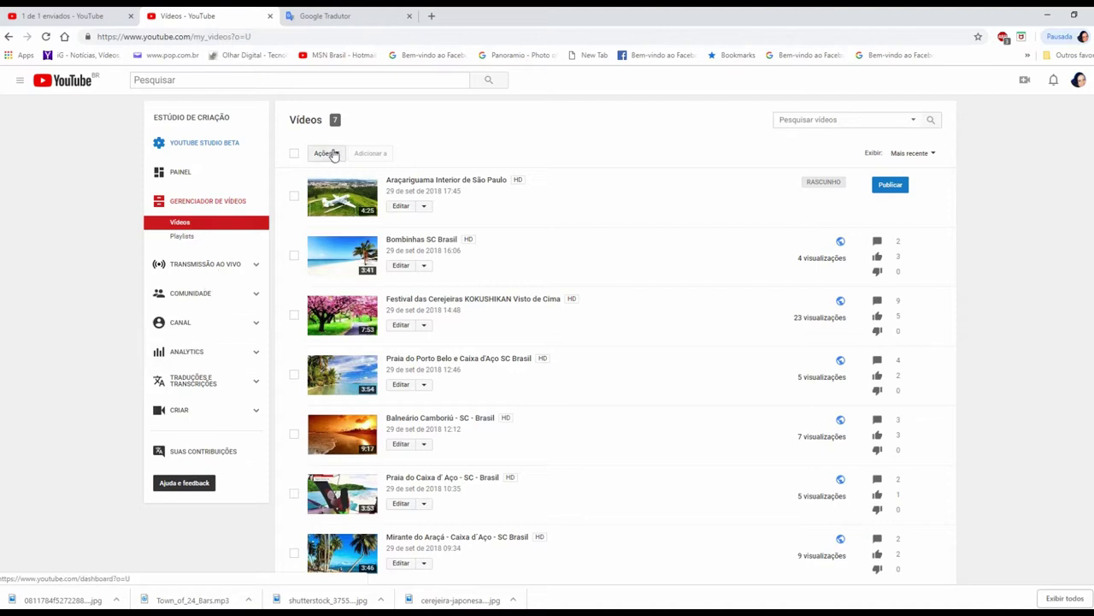
{"action": "scroll", "coordinate": [368, 240], "scroll_direction": "down", "scroll_amount": 2}
{"action": "scroll", "coordinate": [668, 438], "scroll_direction": "up", "scroll_amount": 2}
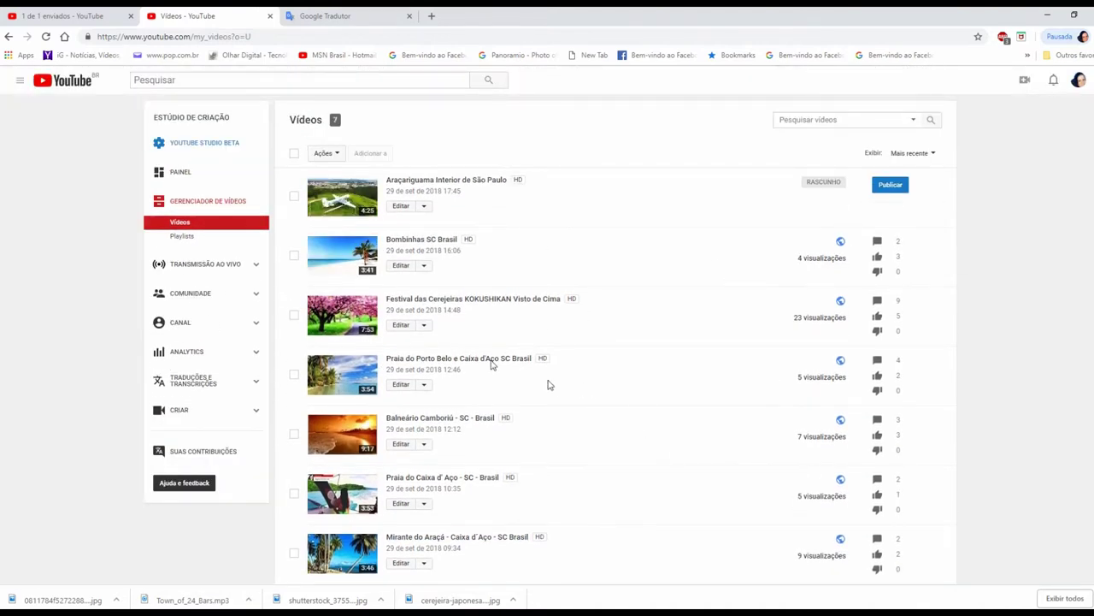
{"action": "scroll", "coordinate": [350, 316], "scroll_direction": "down", "scroll_amount": 2}
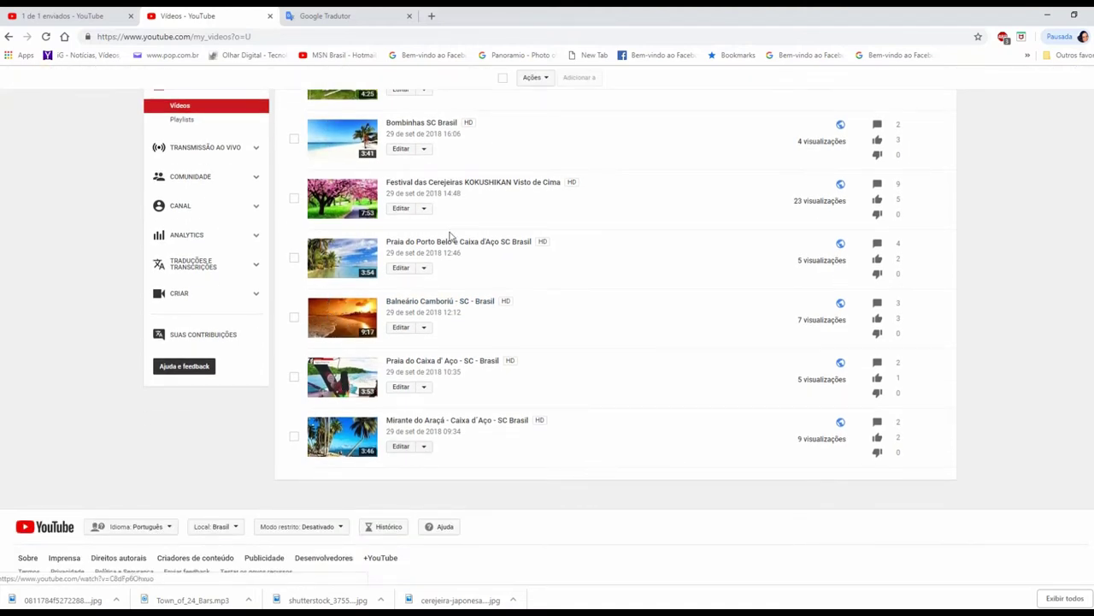
{"action": "scroll", "coordinate": [319, 222], "scroll_direction": "up", "scroll_amount": 1}
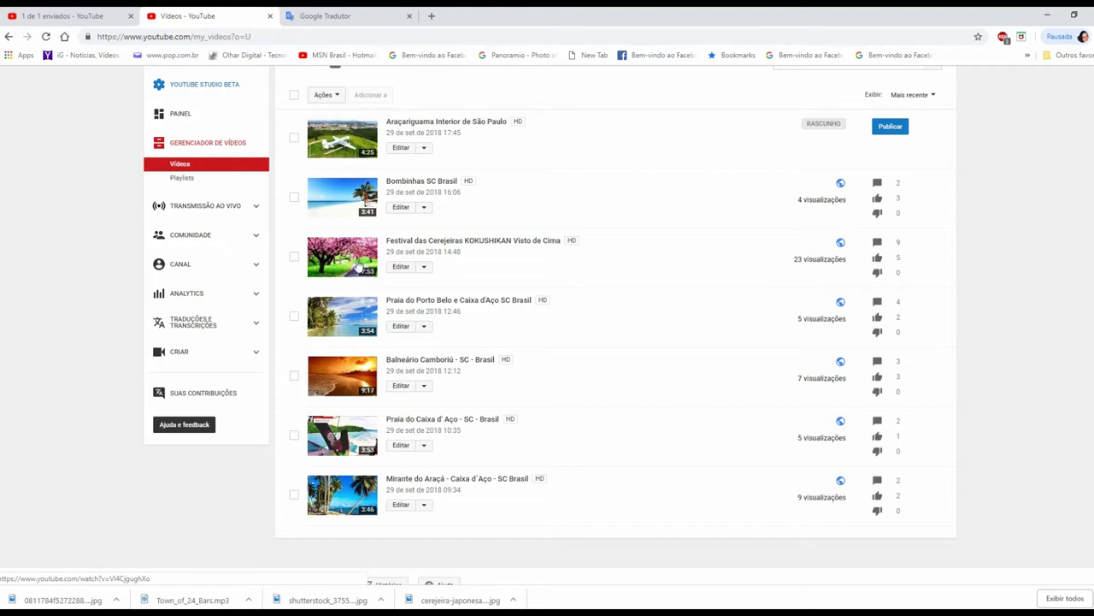
Step: Watch the beginning of "Festival das Cerejeiras KOKUSHIKAN Visto de Cima" at a lower volume and return to the video list
{"action": "left_click", "coordinate": [342, 261]}
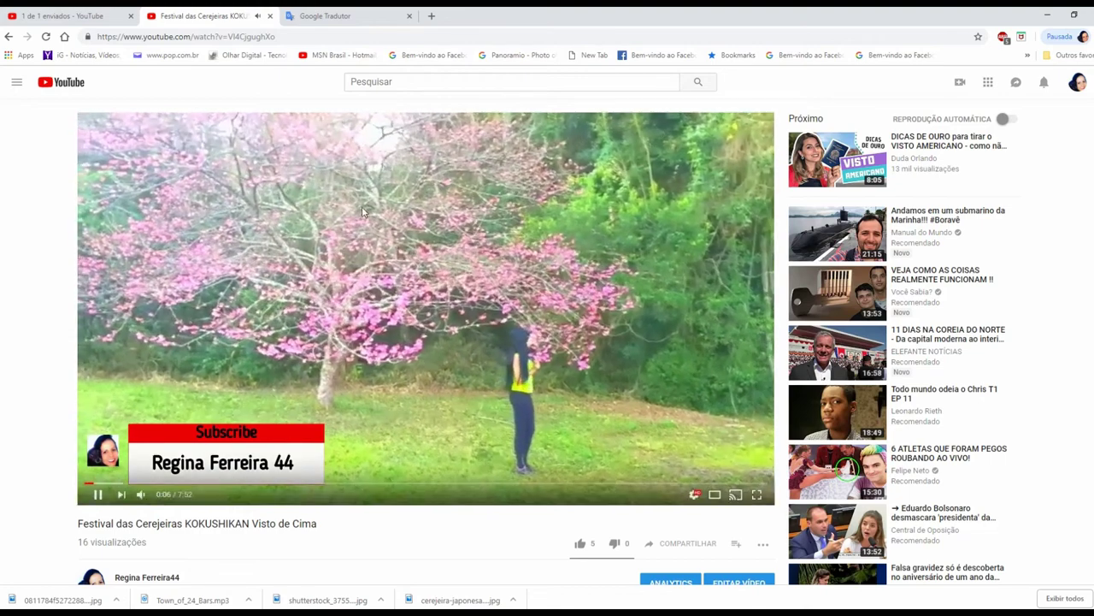
{"action": "key", "text": "XF86AudioLowerVolume"}
{"action": "key", "text": "XF86AudioLowerVolume"}
{"action": "key", "text": "XF86AudioLowerVolume"}
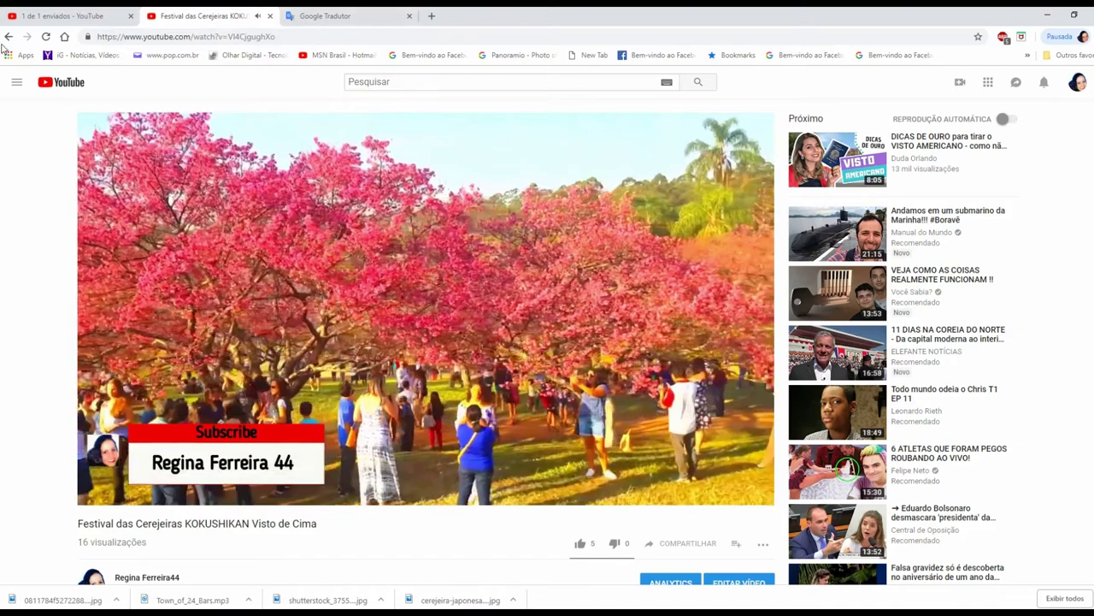
{"action": "mouse_move", "coordinate": [101, 500]}
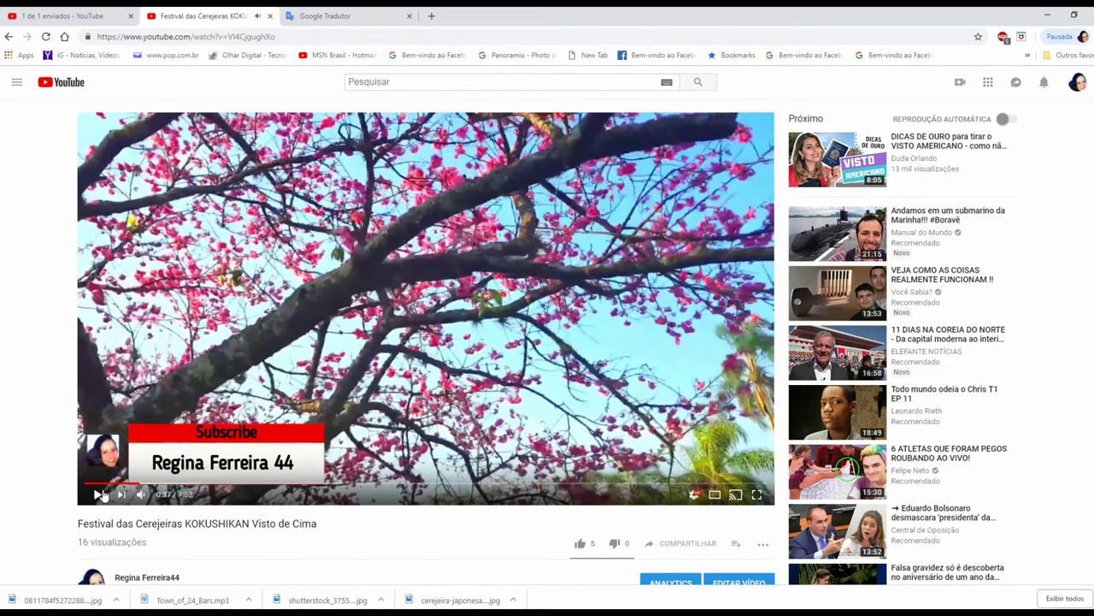
{"action": "left_click", "coordinate": [8, 37]}
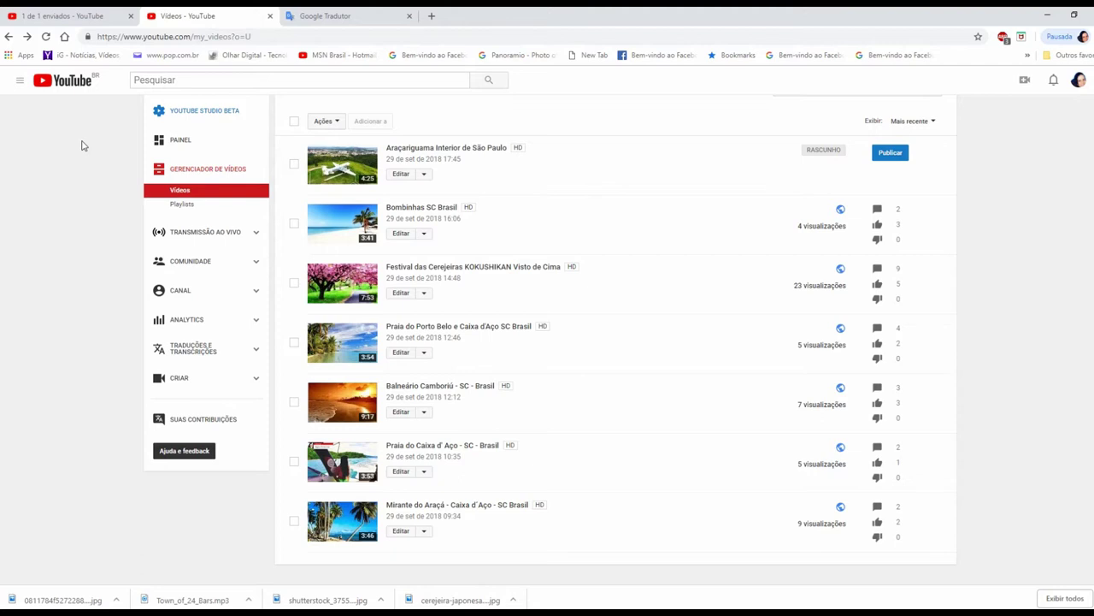
Step: Open the audio library's free music list and preview the track "Good For The Soul"
{"action": "left_click", "coordinate": [179, 382]}
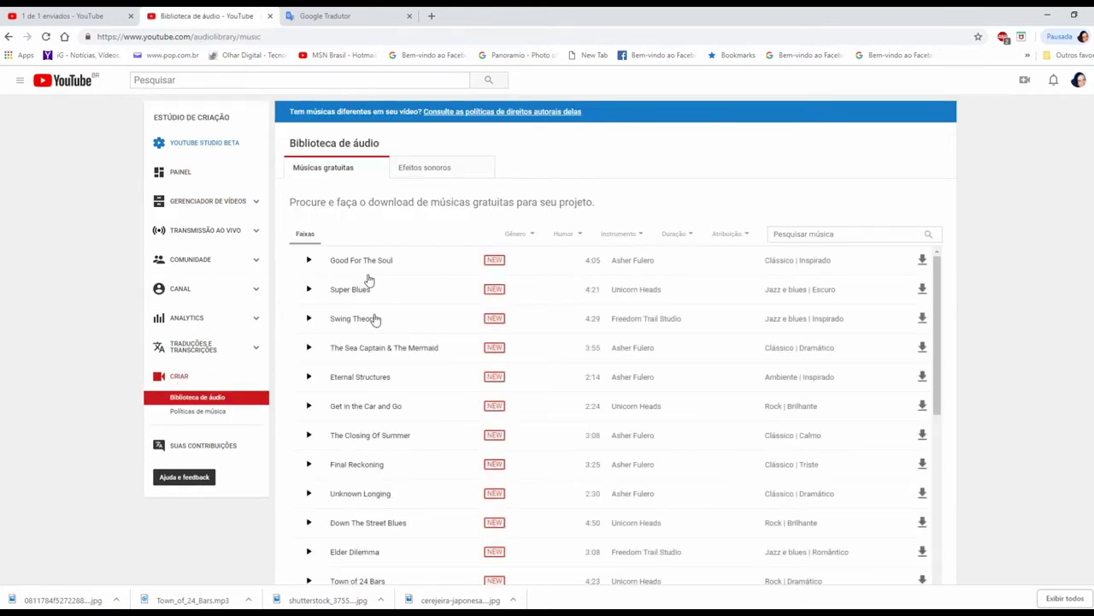
{"action": "scroll", "coordinate": [422, 462], "scroll_direction": "down", "scroll_amount": 10}
{"action": "scroll", "coordinate": [427, 453], "scroll_direction": "up", "scroll_amount": 10}
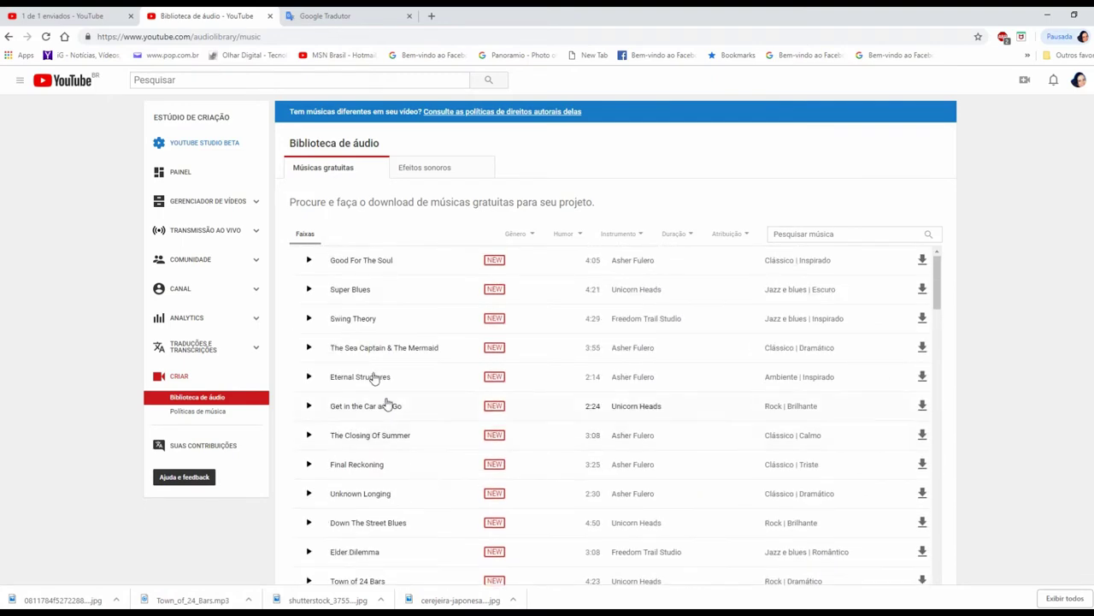
{"action": "left_click", "coordinate": [309, 262]}
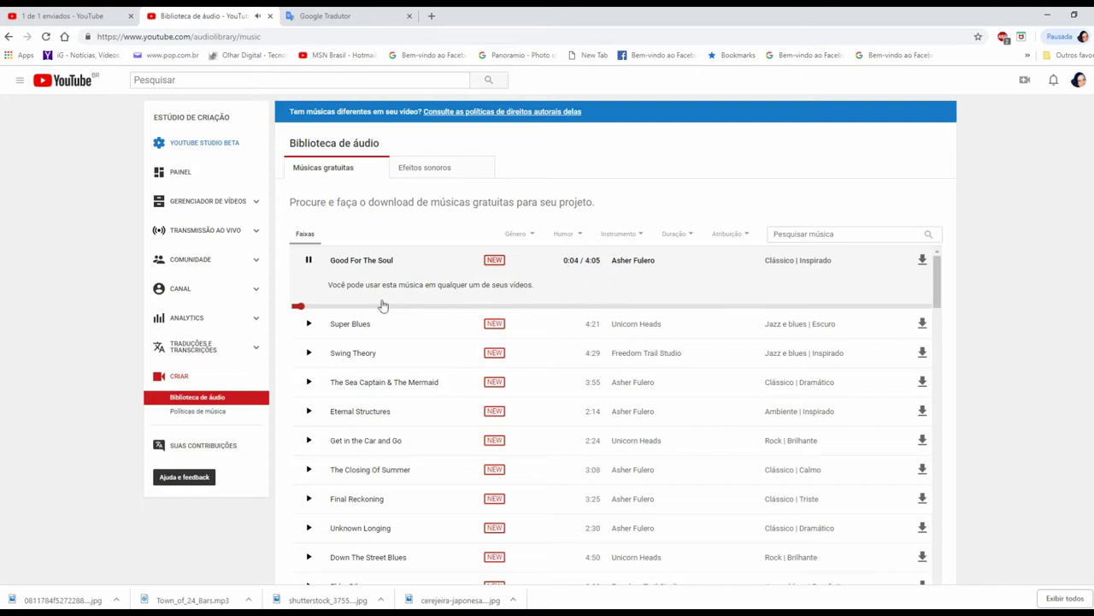
{"action": "left_click", "coordinate": [310, 262]}
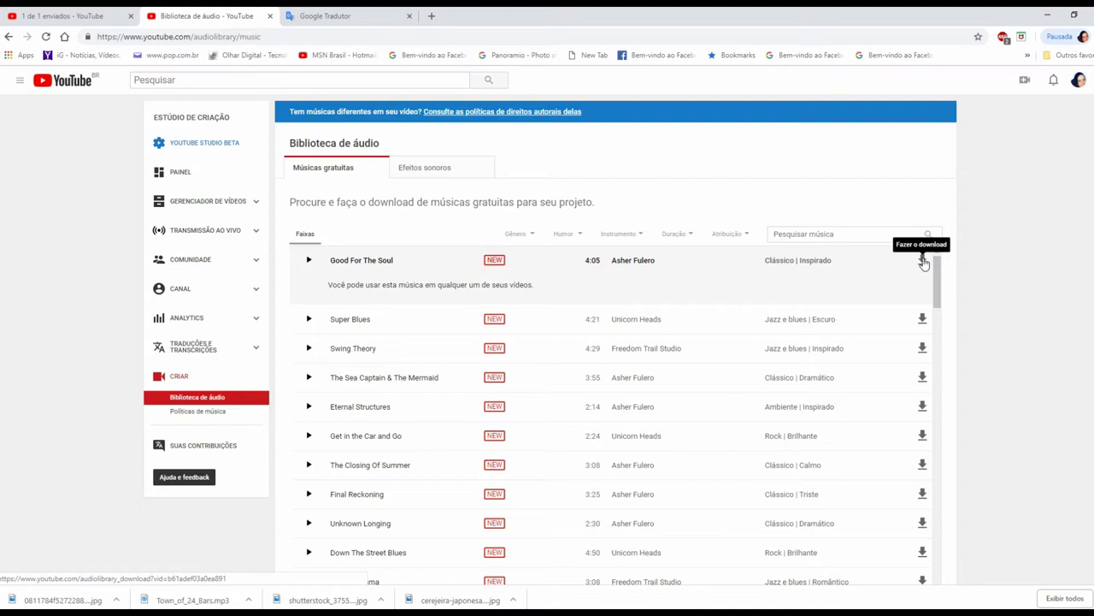
Step: Preview the free tracks "Super Blues" and "Swing Theory"
{"action": "left_click", "coordinate": [309, 320]}
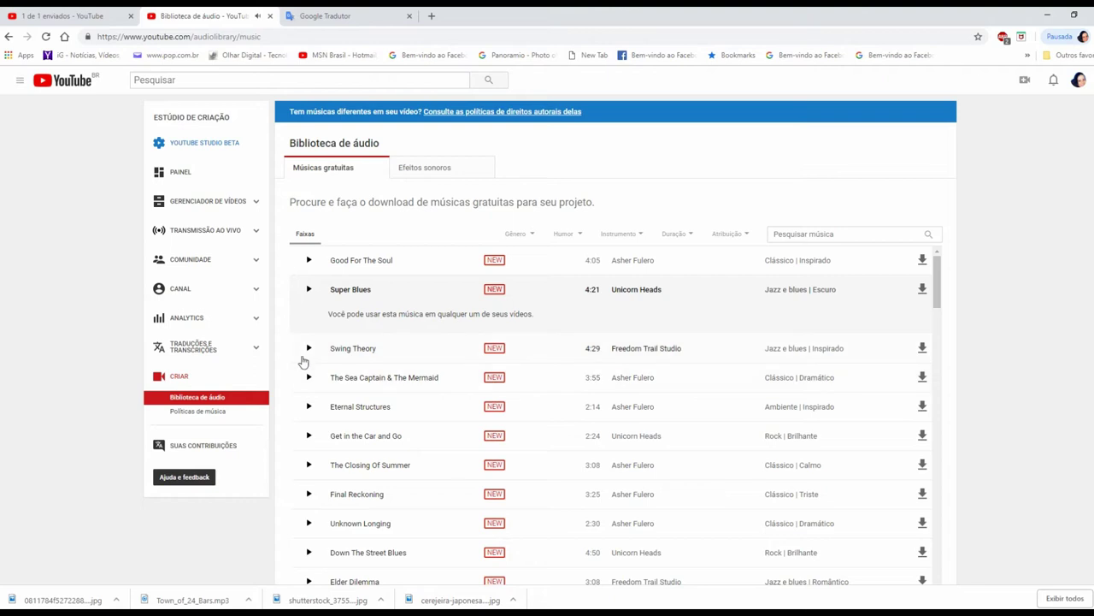
{"action": "left_click", "coordinate": [308, 352]}
{"action": "left_click", "coordinate": [309, 318]}
{"action": "scroll", "coordinate": [321, 389], "scroll_direction": "down", "scroll_amount": 1}
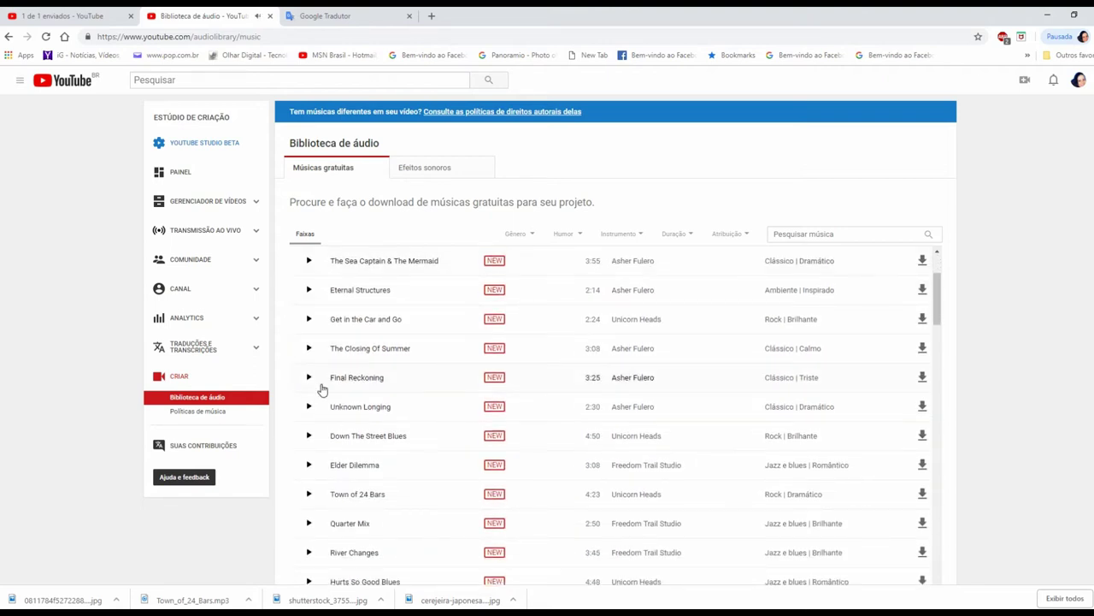
Step: Filter the free music by the genre Ambiente and preview "Marianas", "Leoforos Alexandras" and "Window Demons"
{"action": "left_click", "coordinate": [528, 235]}
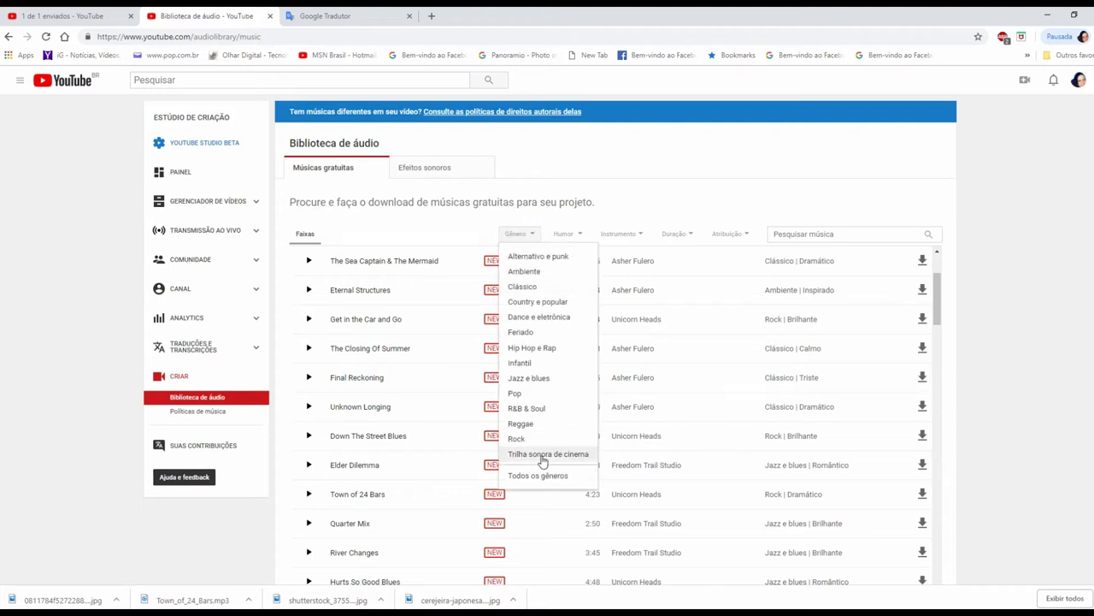
{"action": "left_click", "coordinate": [520, 272]}
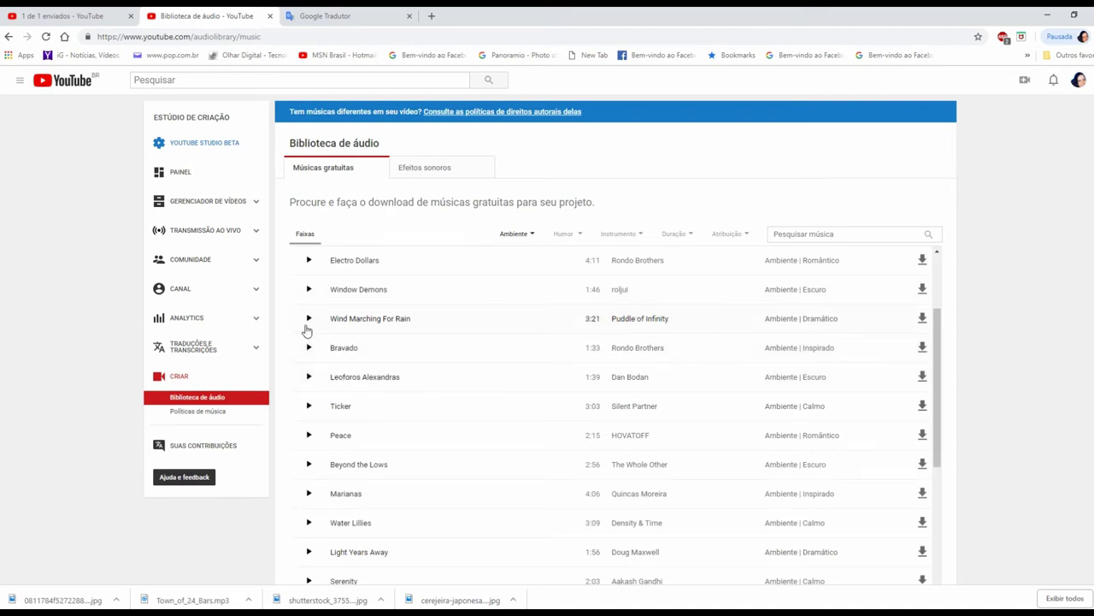
{"action": "left_click", "coordinate": [308, 493]}
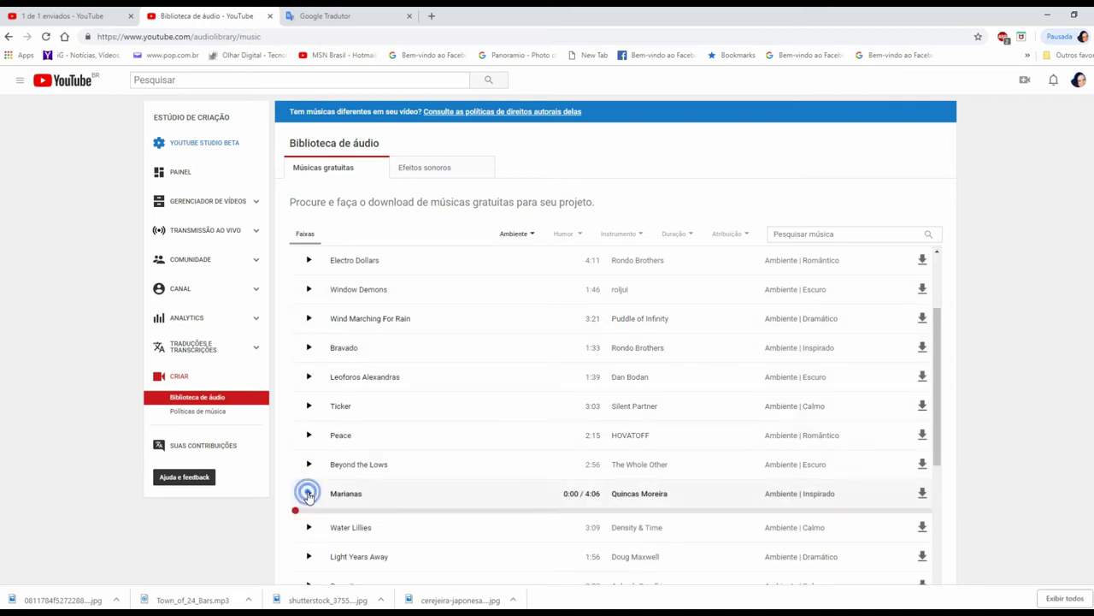
{"action": "left_click", "coordinate": [306, 495]}
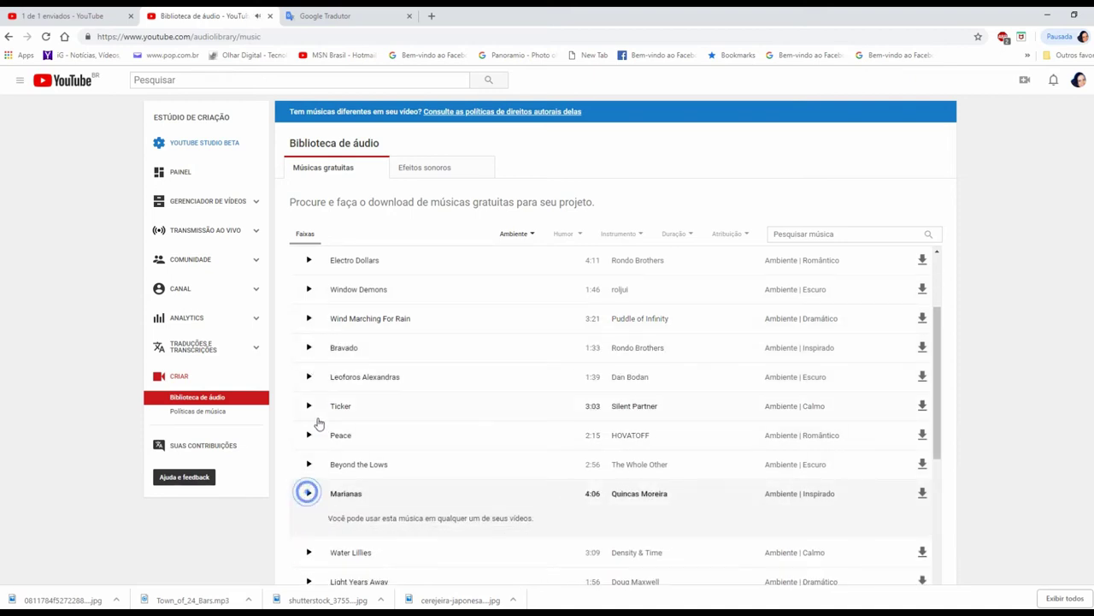
{"action": "left_click", "coordinate": [308, 377]}
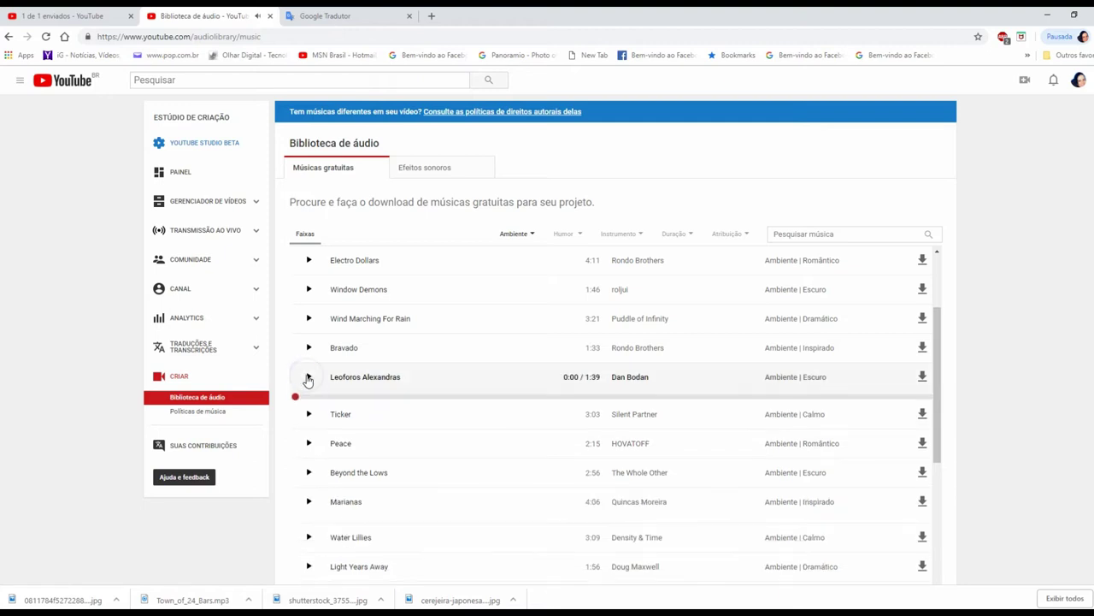
{"action": "left_click", "coordinate": [309, 289]}
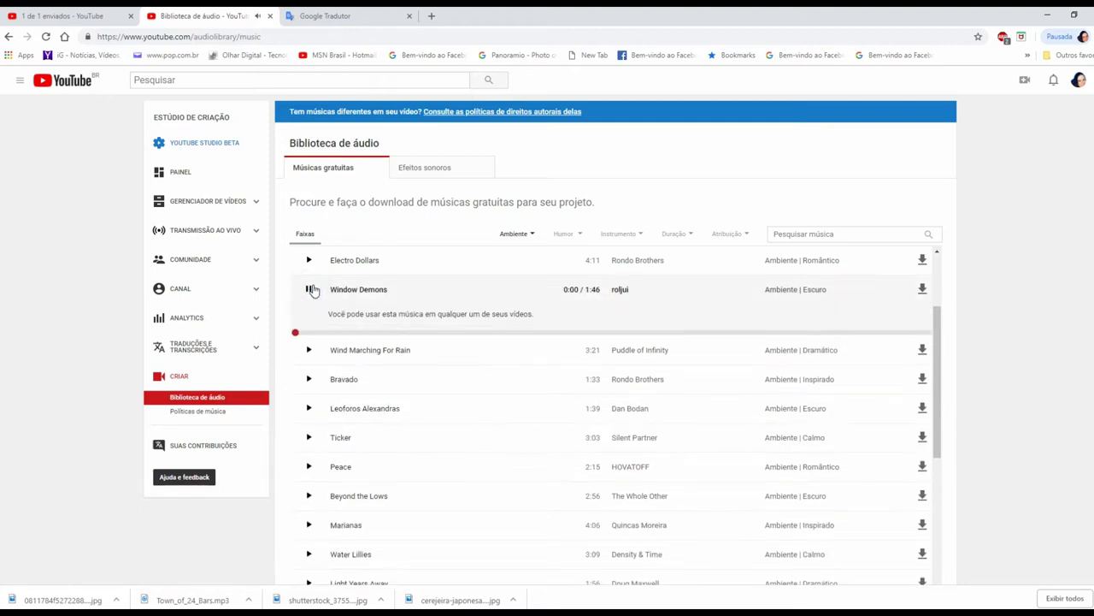
Step: Find the Ambiente track "Dhaka", preview it briefly to show its attribution text, and stop playback
{"action": "scroll", "coordinate": [434, 423], "scroll_direction": "down", "scroll_amount": 1}
{"action": "scroll", "coordinate": [434, 424], "scroll_direction": "down", "scroll_amount": 5}
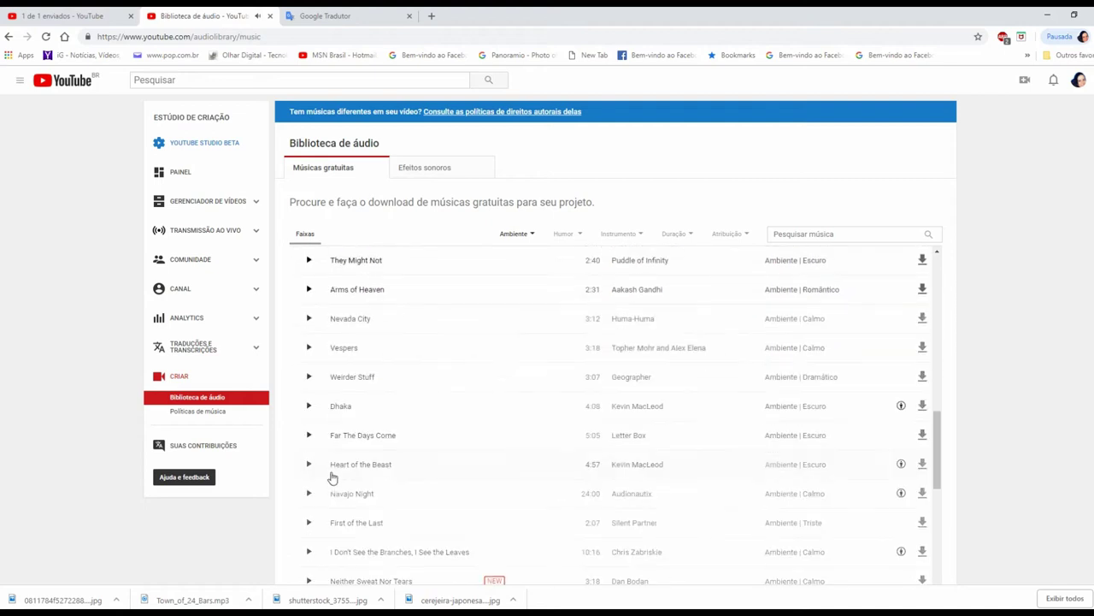
{"action": "left_click", "coordinate": [308, 406]}
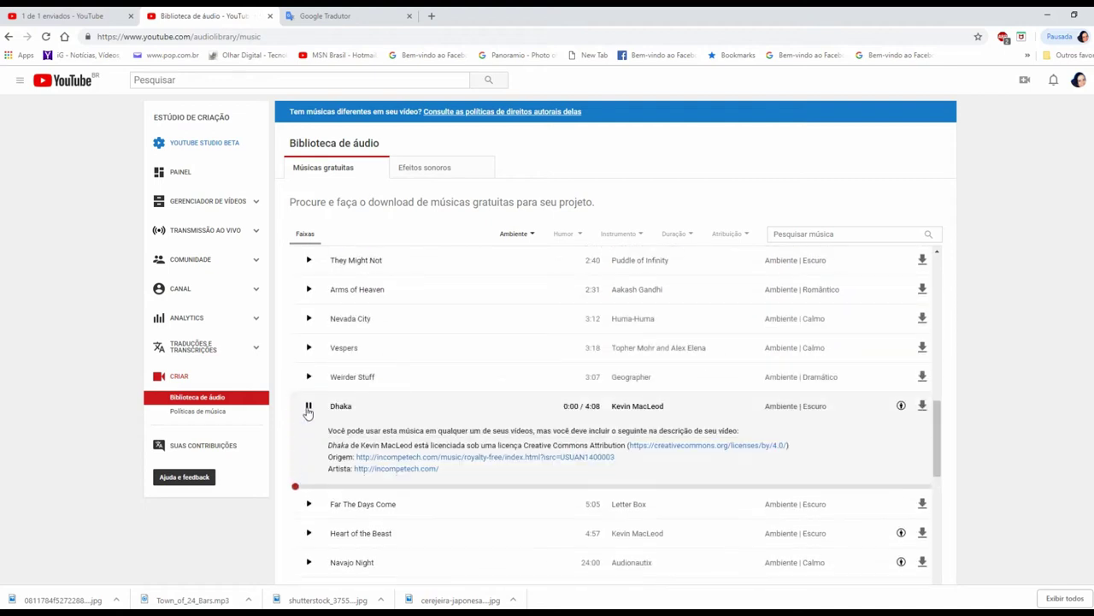
{"action": "key", "text": "space"}
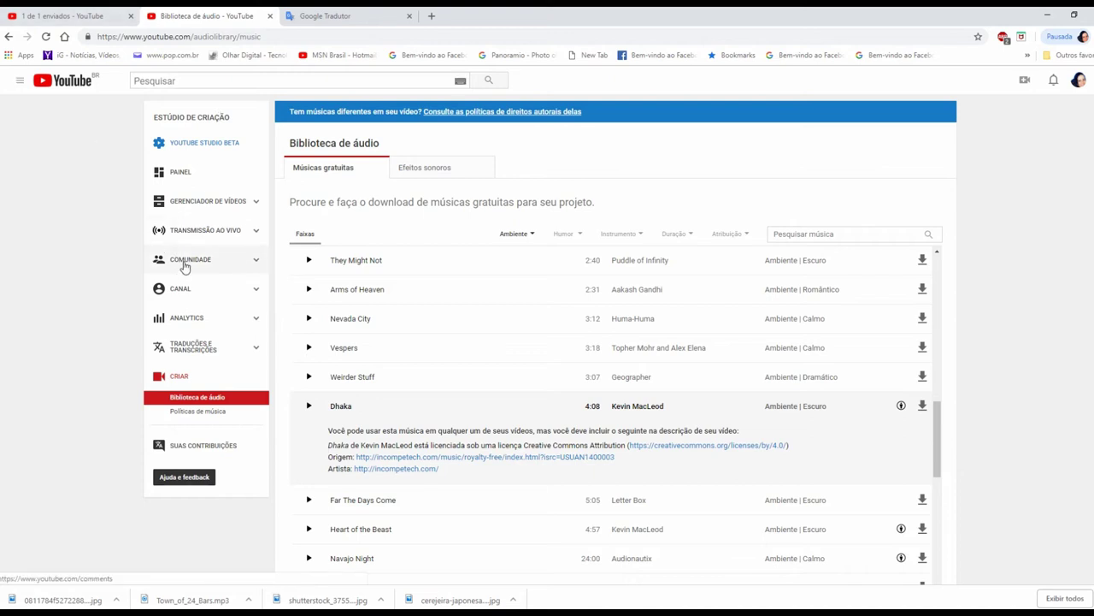
Step: Play "Praia do Caixa d' Aço - SC - Brasil" from the video manager and look at its description and comments
{"action": "left_click", "coordinate": [189, 208]}
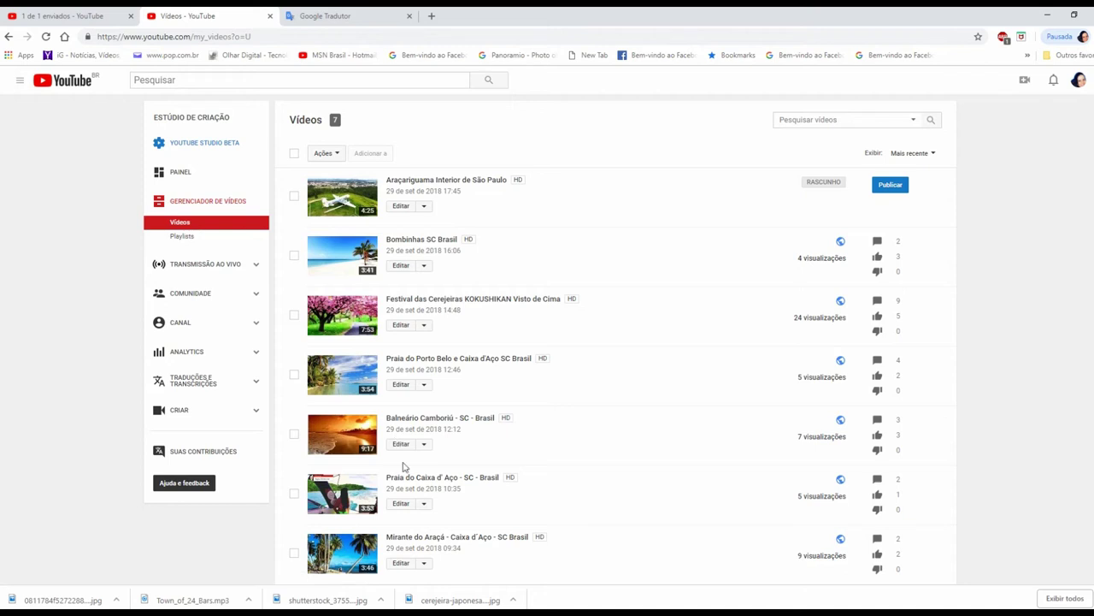
{"action": "scroll", "coordinate": [342, 427], "scroll_direction": "down", "scroll_amount": 3}
{"action": "left_click", "coordinate": [343, 364]}
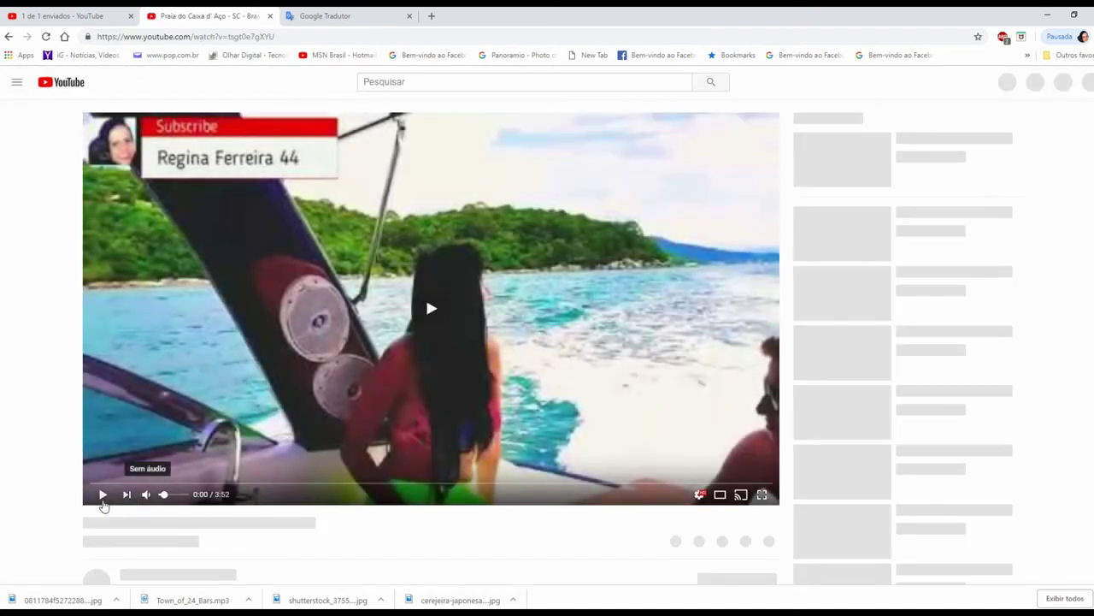
{"action": "left_click", "coordinate": [102, 495]}
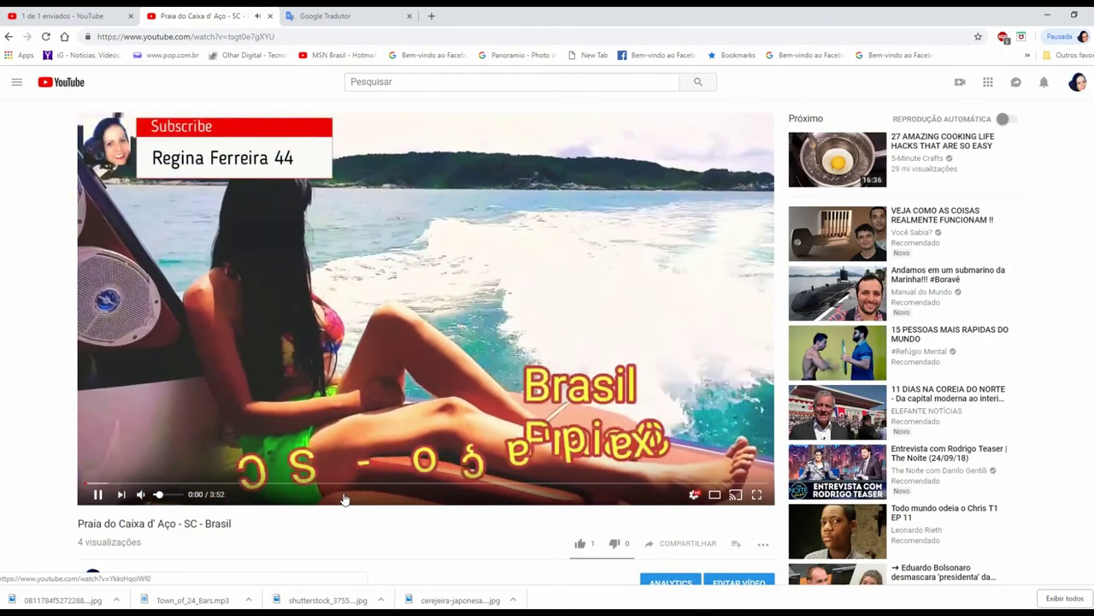
{"action": "scroll", "coordinate": [346, 496], "scroll_direction": "down", "scroll_amount": 2}
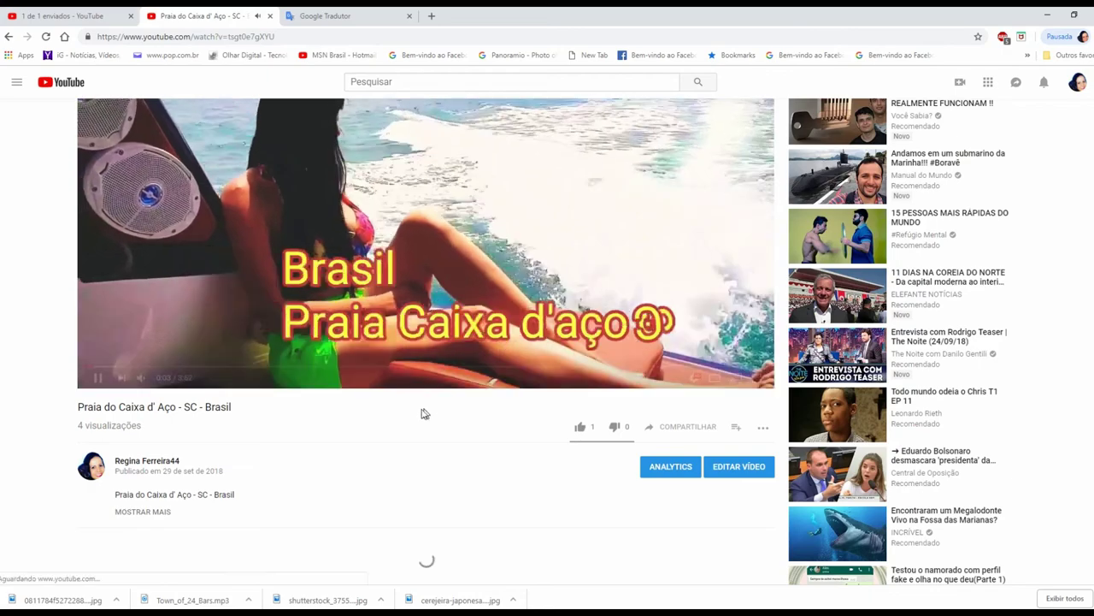
{"action": "scroll", "coordinate": [311, 464], "scroll_direction": "down", "scroll_amount": 2}
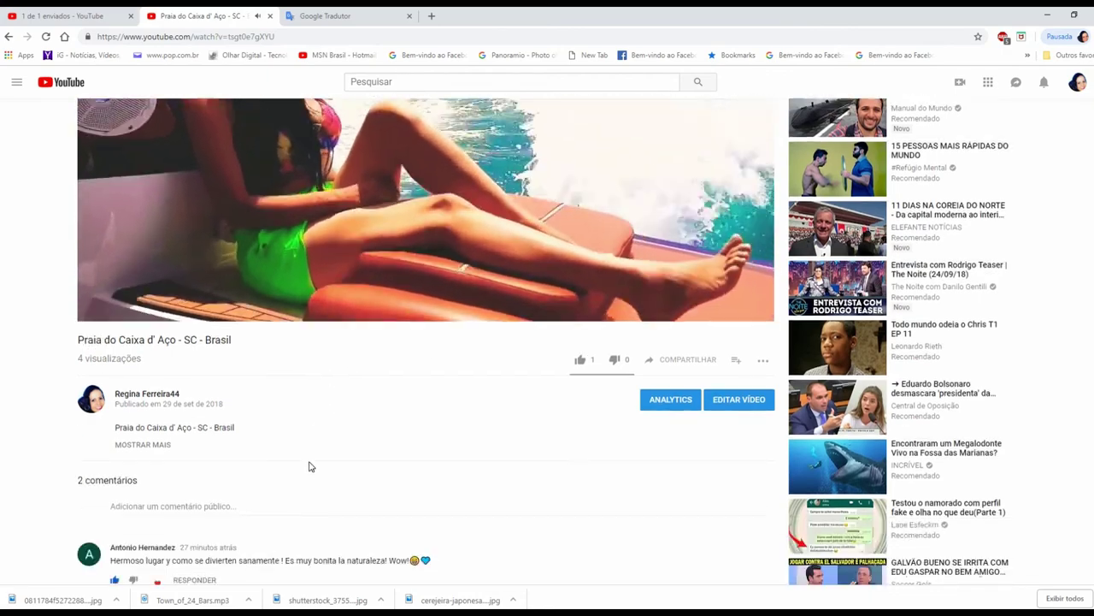
{"action": "scroll", "coordinate": [257, 410], "scroll_direction": "up", "scroll_amount": 3}
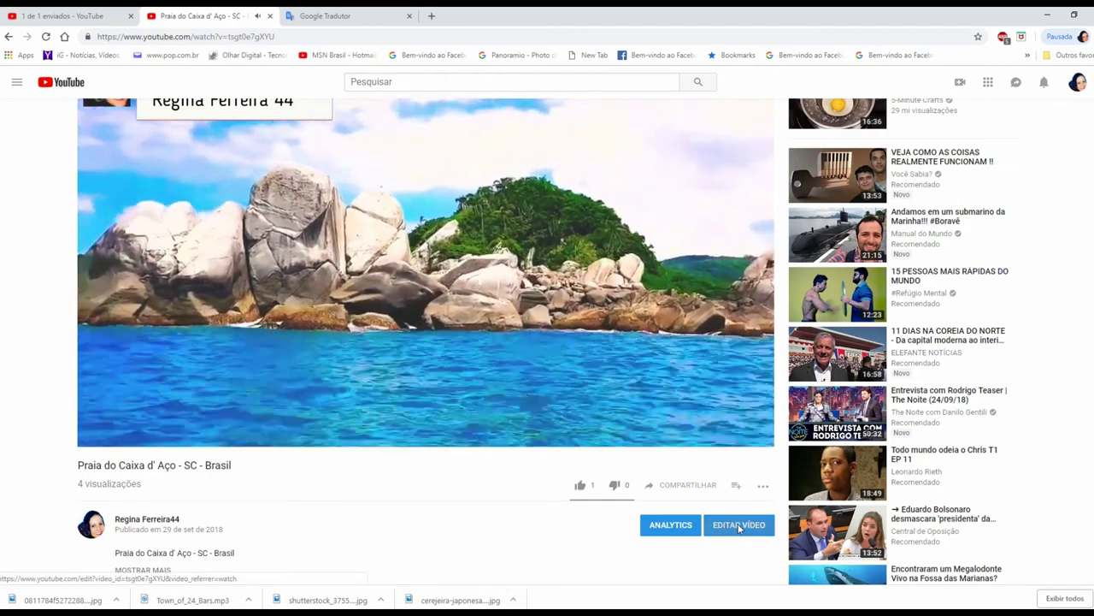
Step: Open the video's editing page, add a blank line at the end of its description, and leave the page without saving
{"action": "left_click", "coordinate": [740, 525]}
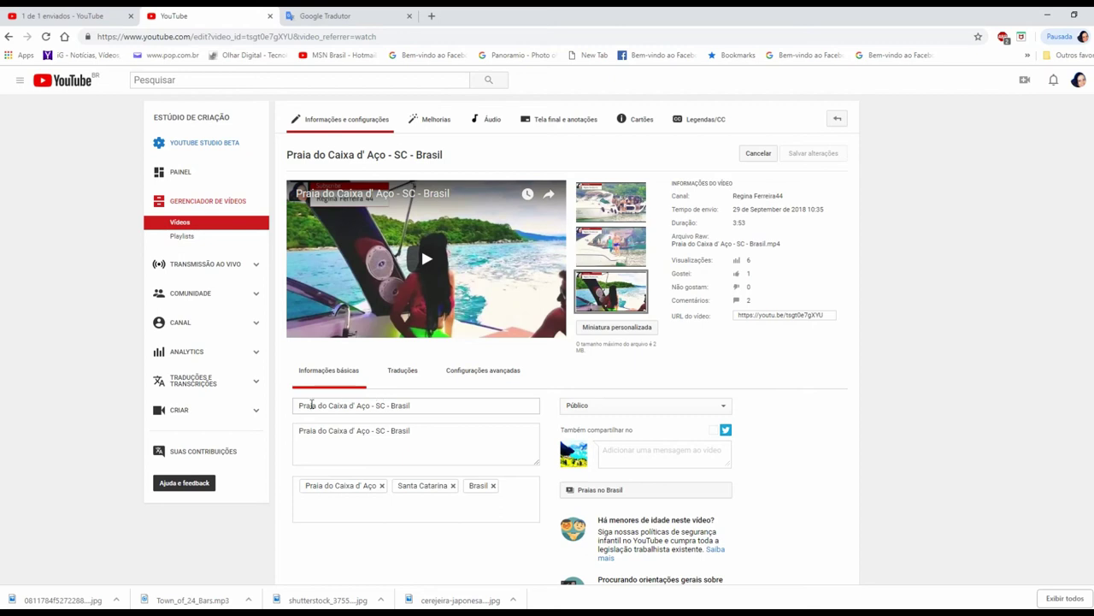
{"action": "left_click", "coordinate": [421, 435]}
{"action": "key", "text": "Return"}
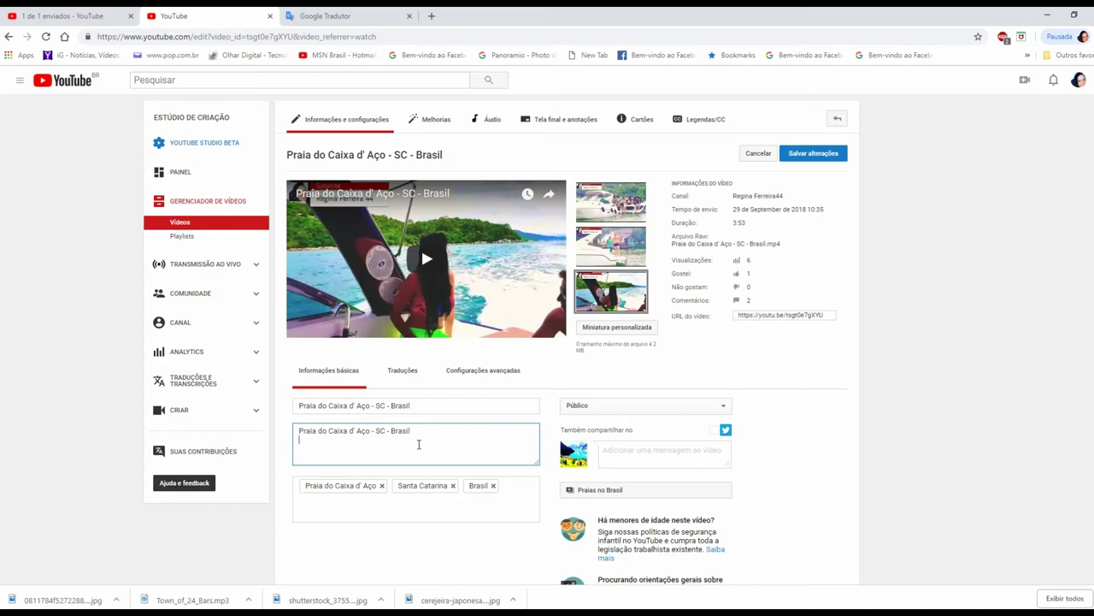
{"action": "left_click", "coordinate": [196, 206]}
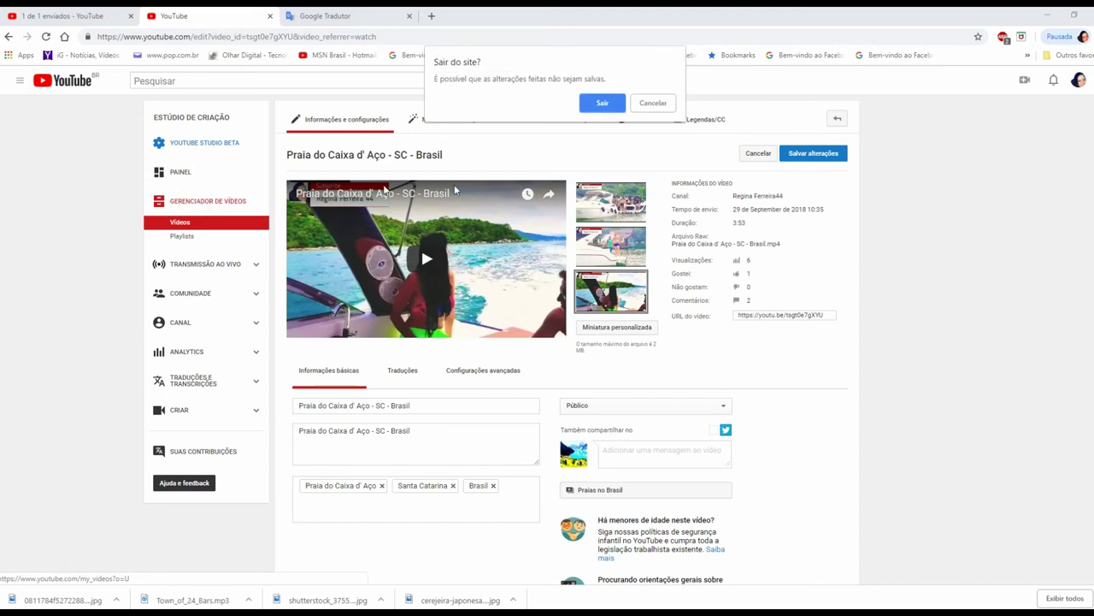
{"action": "left_click", "coordinate": [602, 103]}
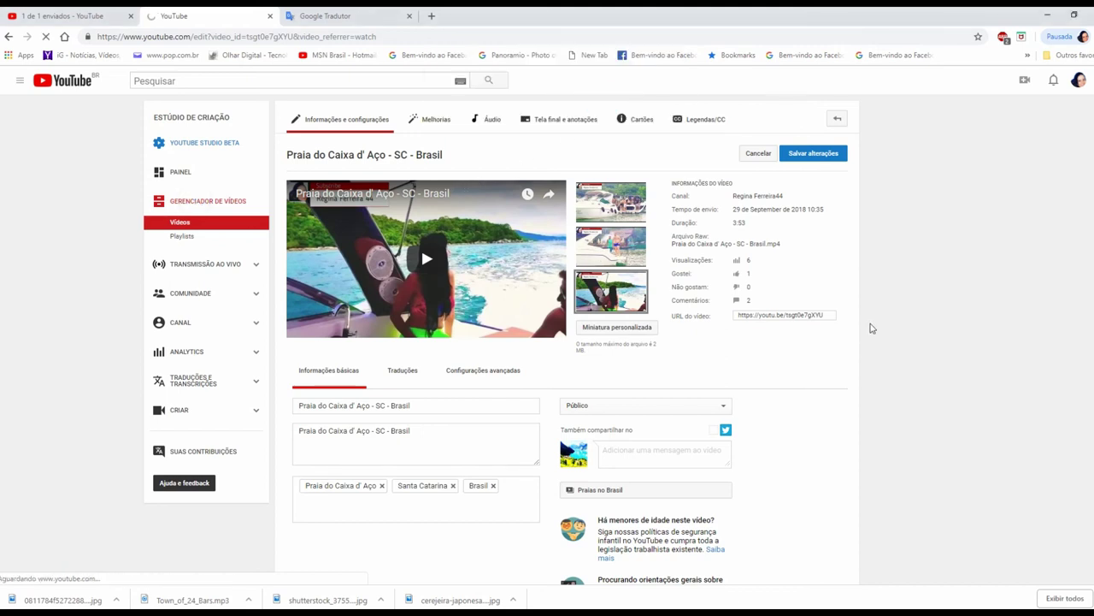